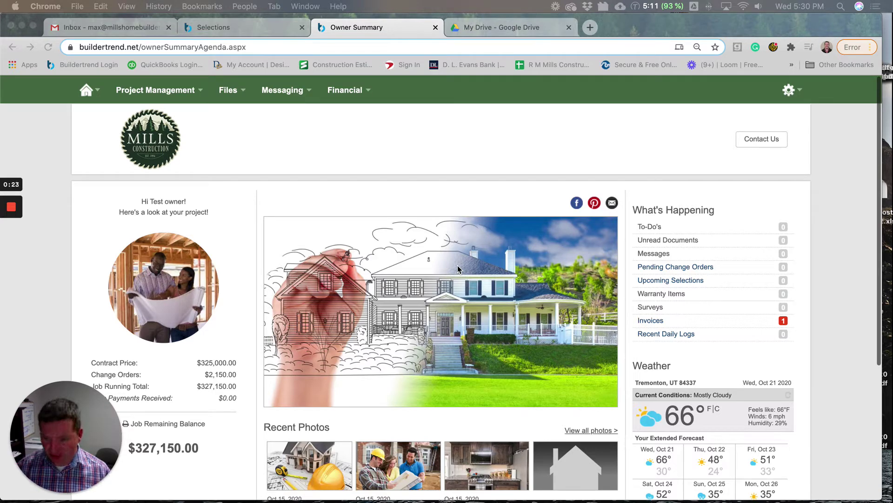
Highlight the contract price, change orders amount and project totals figures in turn.
scroll(457, 265, "down", 3)
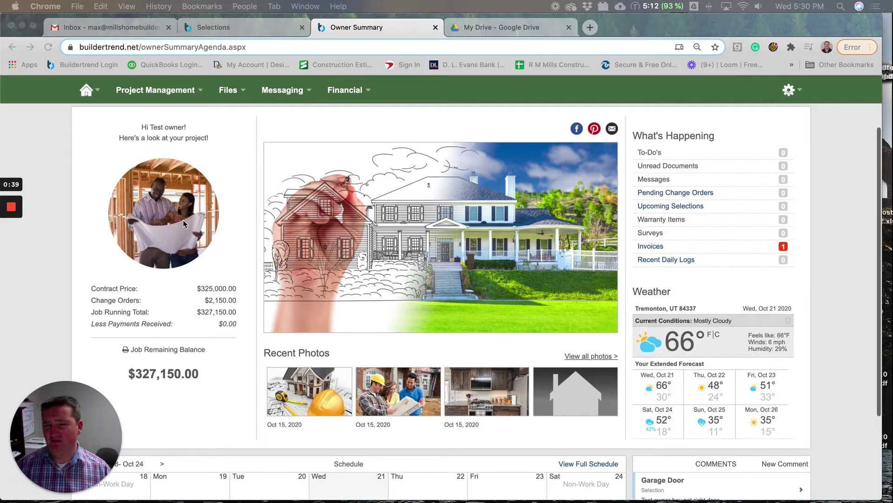
double_click(201, 289)
left_click(200, 289)
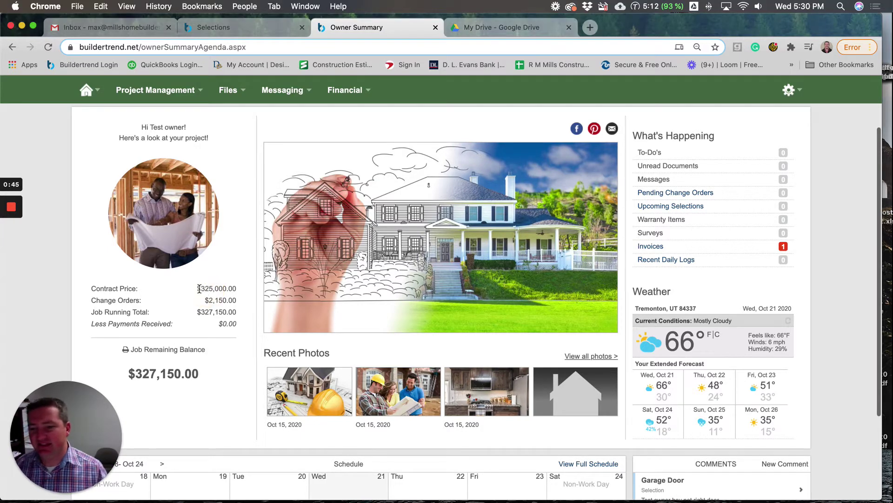
left_click_drag(199, 288, 230, 290)
left_click(226, 289)
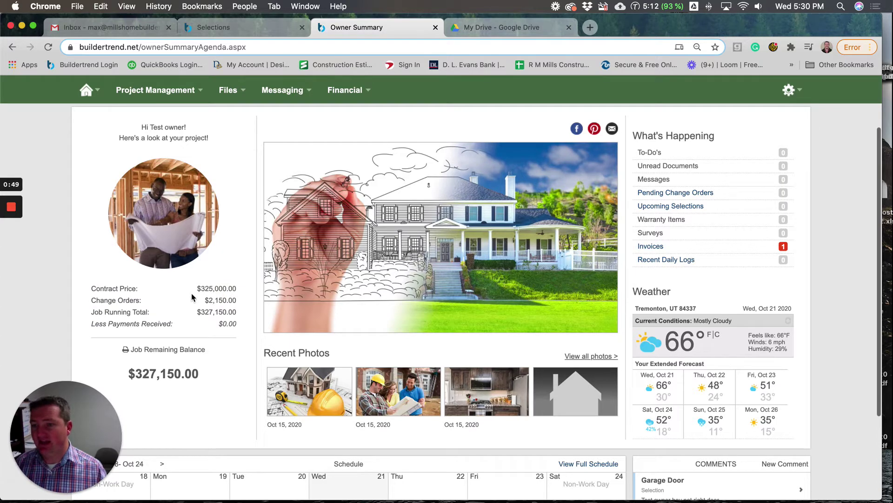
left_click_drag(208, 301, 235, 301)
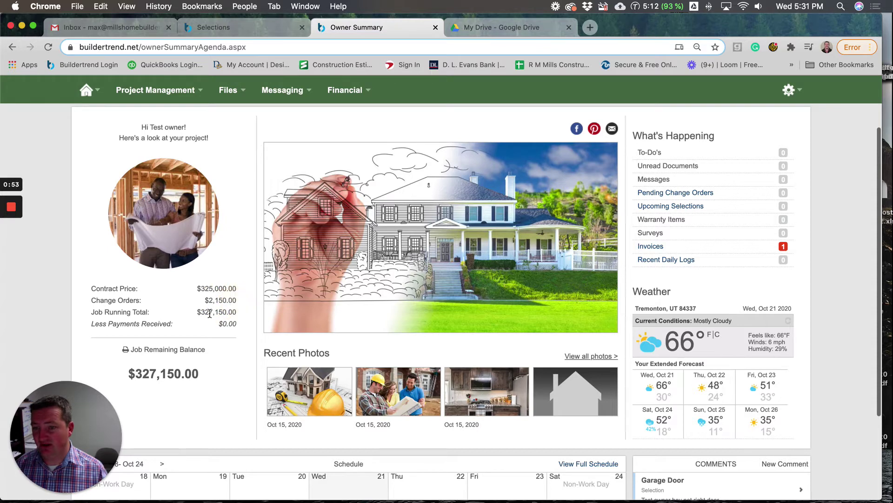
left_click_drag(203, 312, 239, 313)
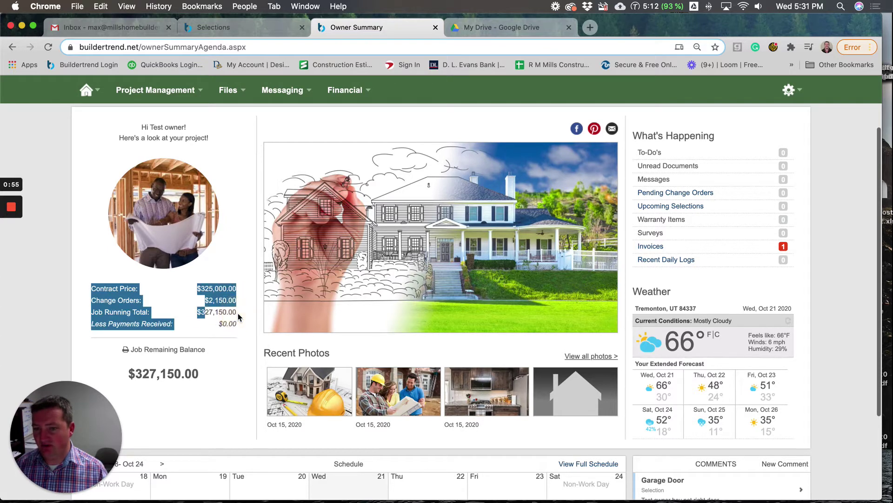
left_click(239, 312)
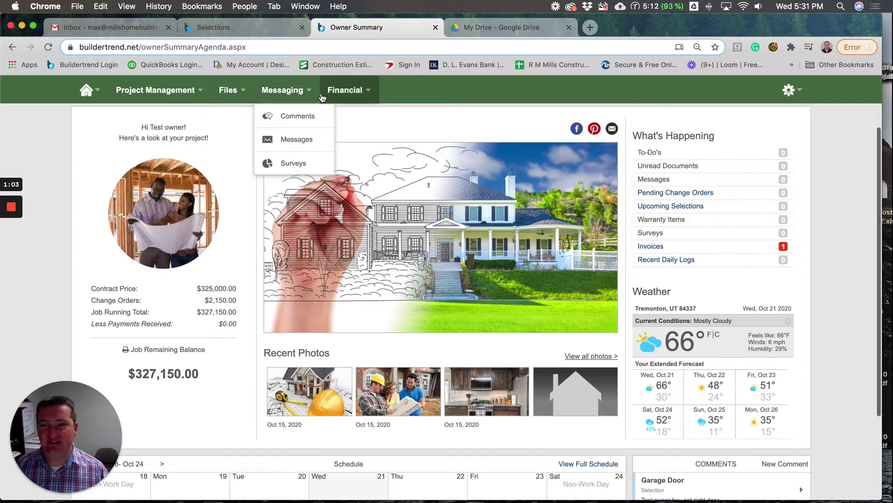
mouse_move(155, 90)
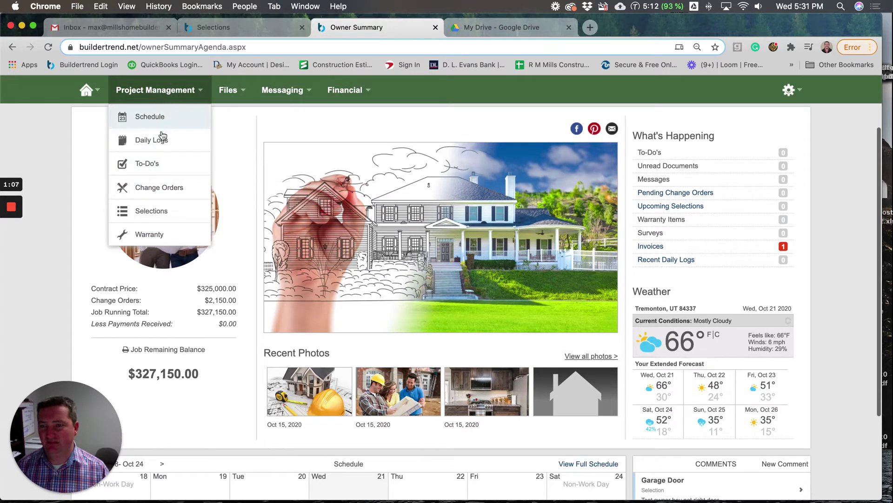
Open Selections, preview the List and Grid views, then browse the Category view.
left_click(168, 211)
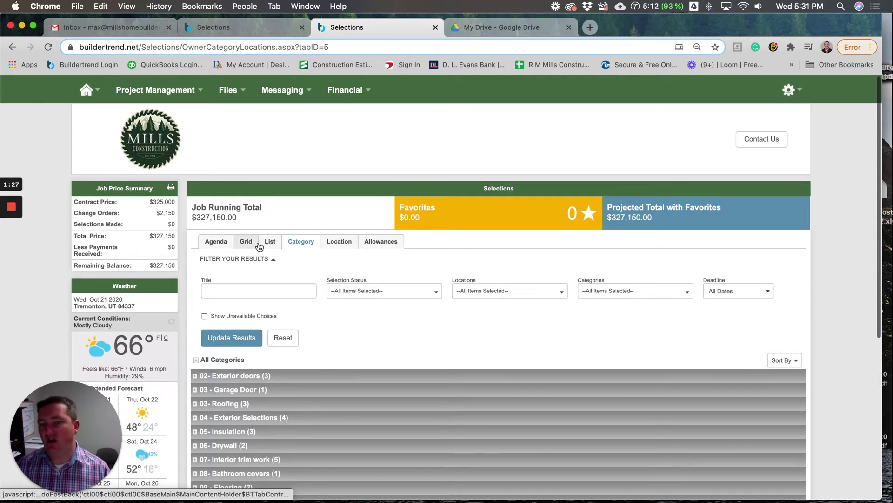
left_click(271, 242)
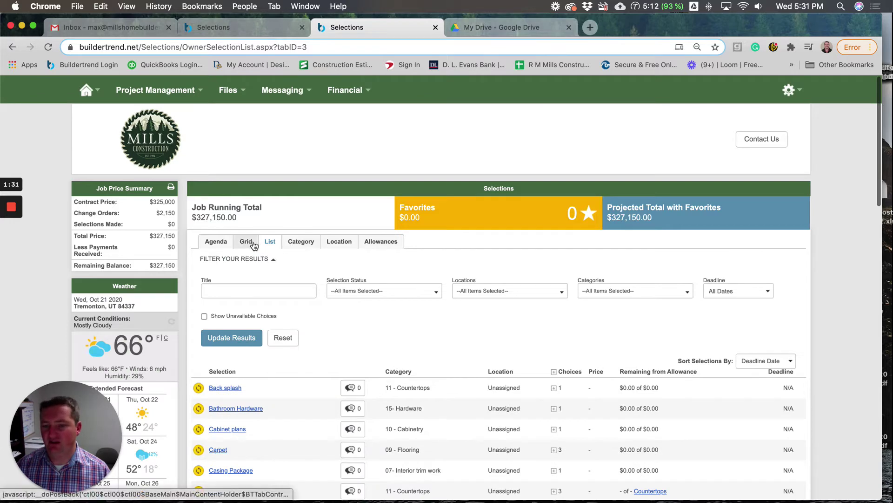
left_click(254, 243)
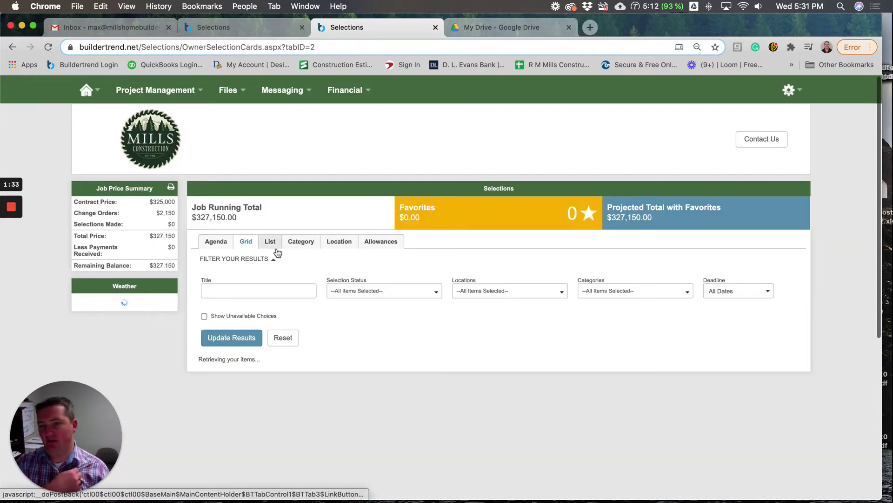
left_click(296, 243)
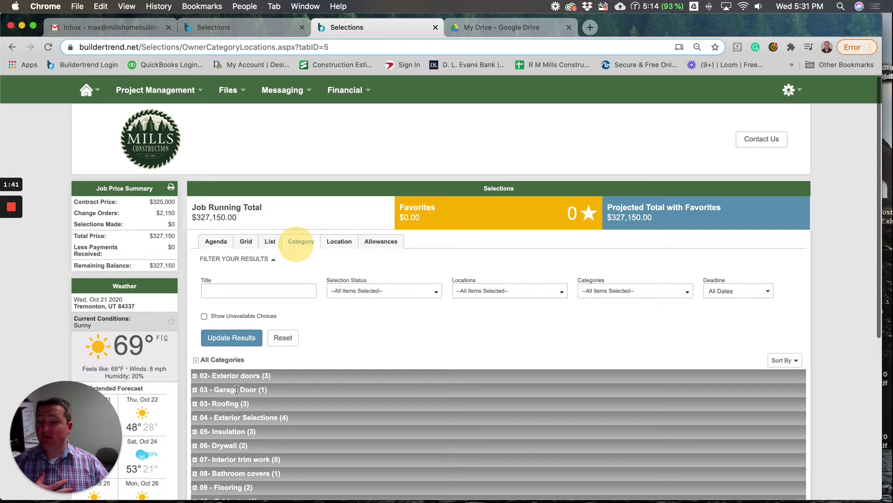
scroll(236, 389, "down", 1)
scroll(237, 389, "down", 3)
scroll(234, 387, "down", 1)
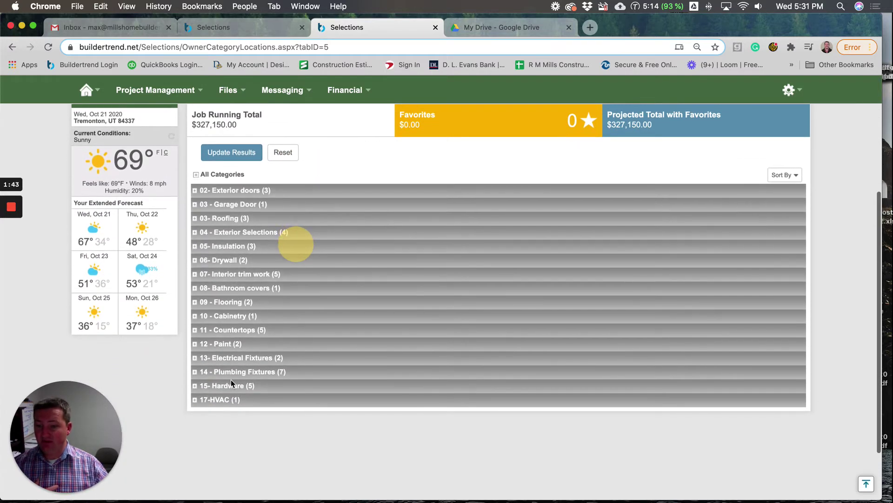
scroll(231, 378, "up", 4)
scroll(221, 359, "up", 1)
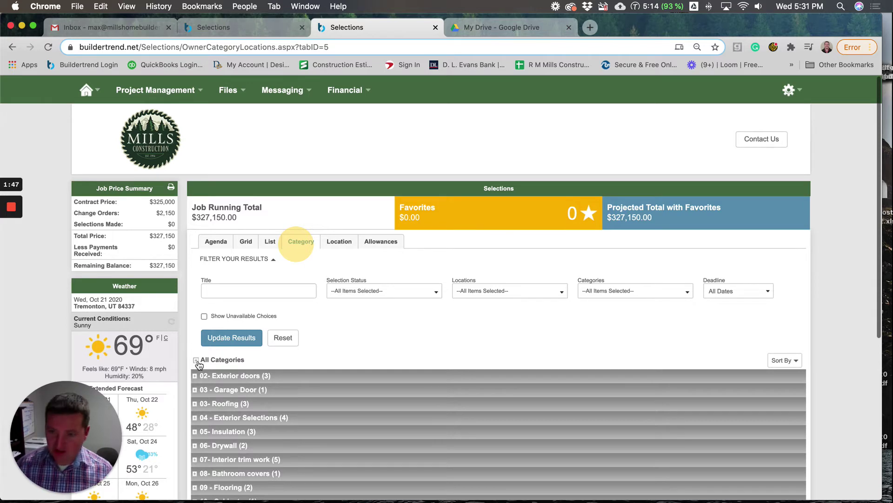
Expand All Categories and open the Front Doors selection's three door choices.
left_click(197, 360)
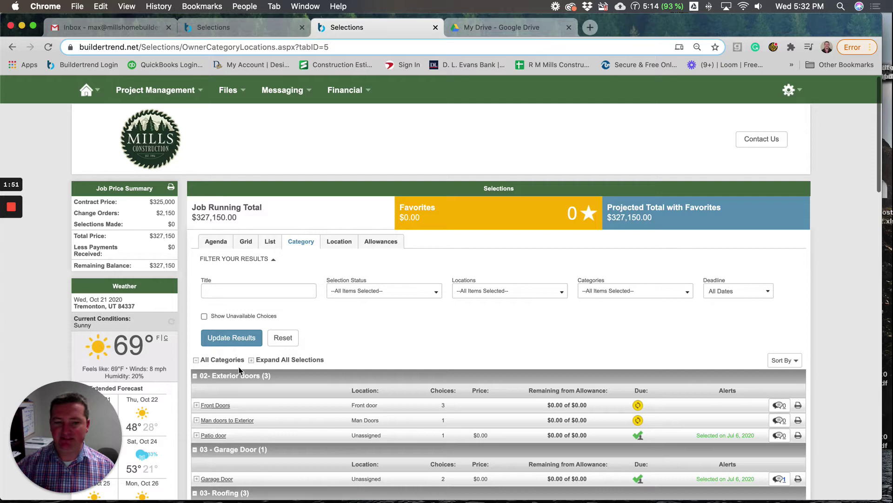
scroll(272, 386, "down", 3)
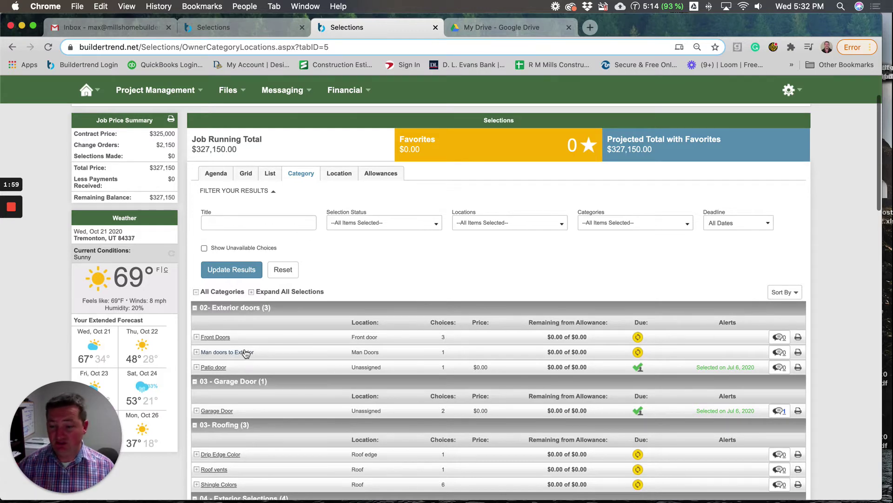
left_click(214, 338)
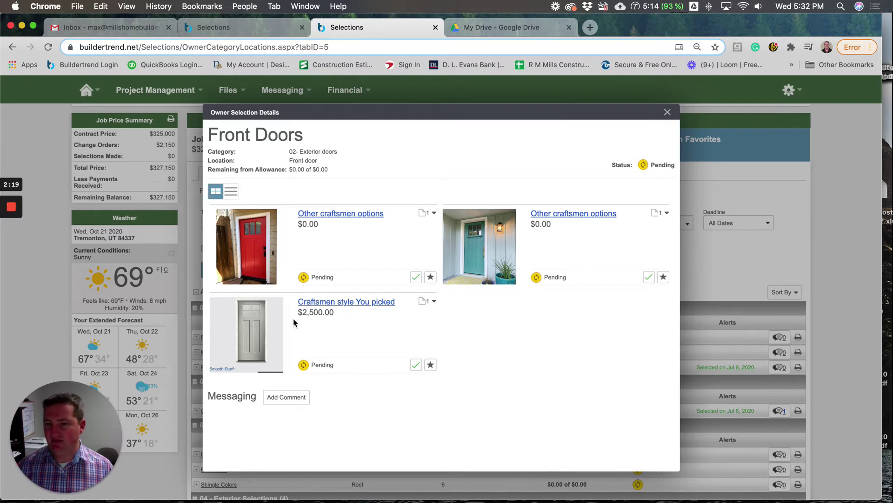
Approve the $2,500 Craftsmen style front door with a comment and electronic signature.
left_click(344, 304)
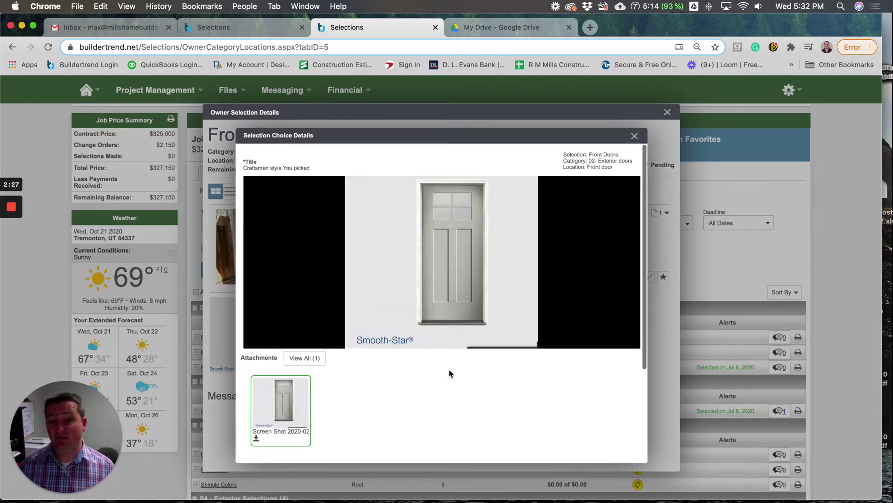
scroll(451, 373, "down", 3)
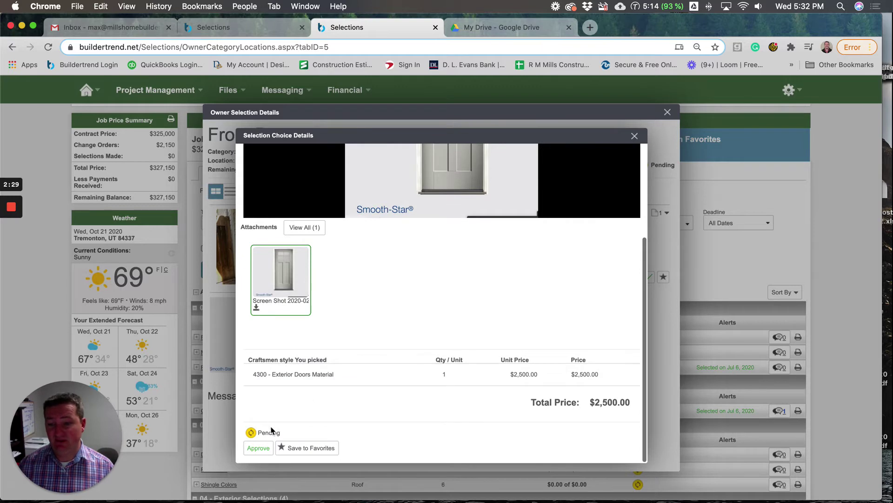
left_click(259, 447)
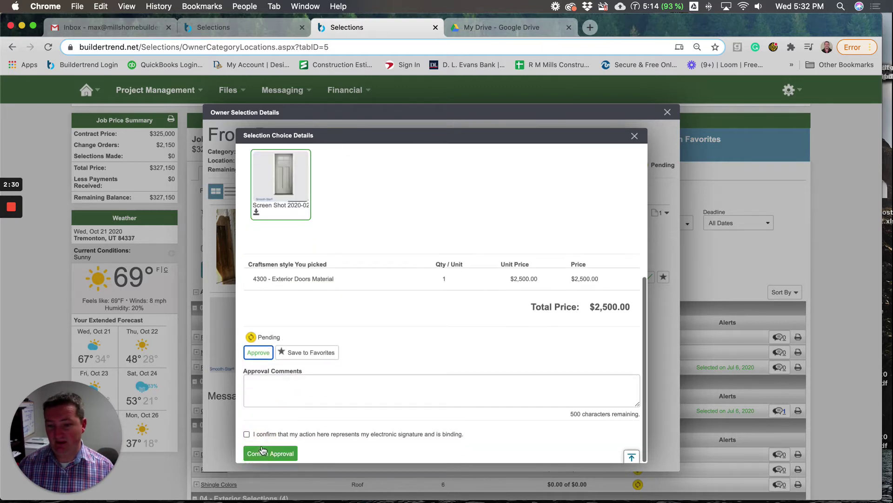
left_click(274, 397)
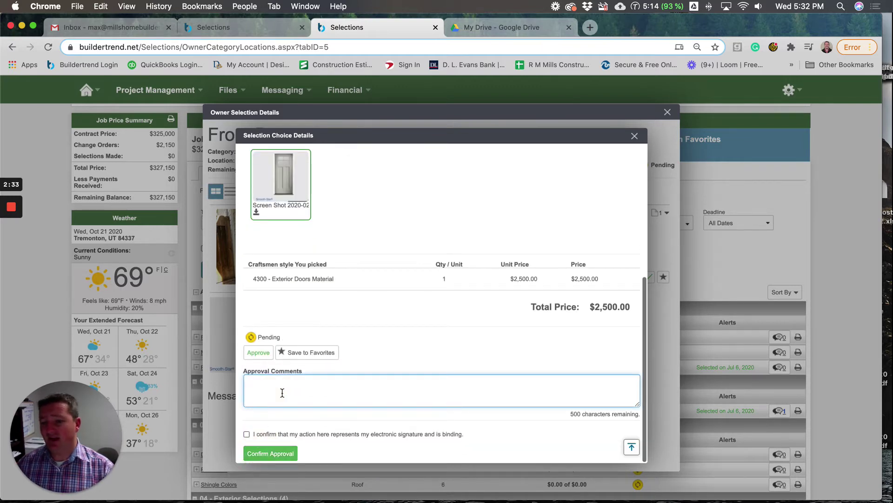
type("Max this price is crazy")
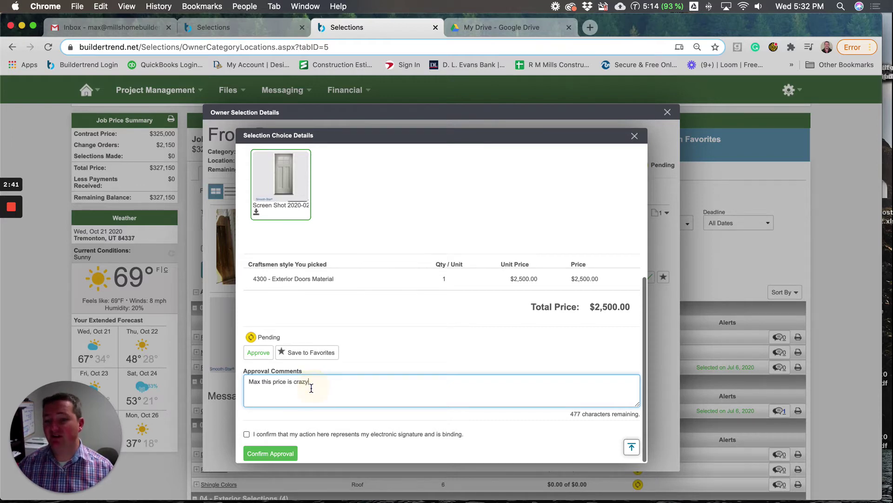
left_click(247, 434)
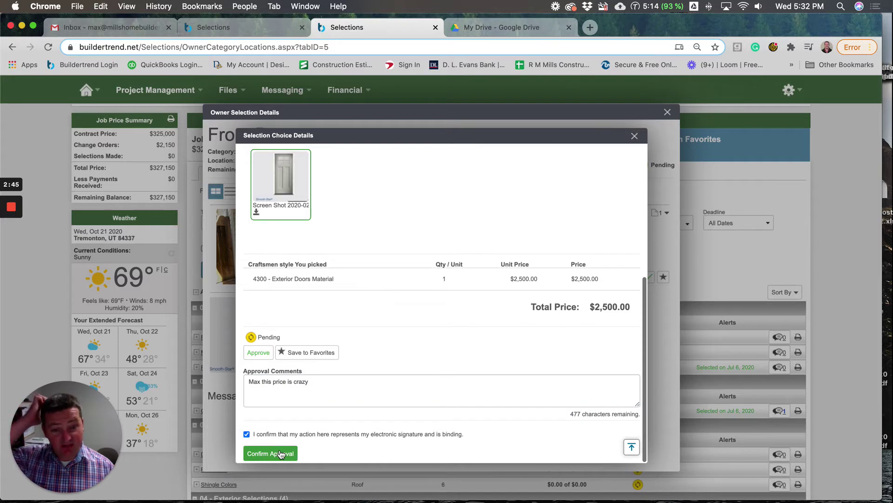
left_click(281, 453)
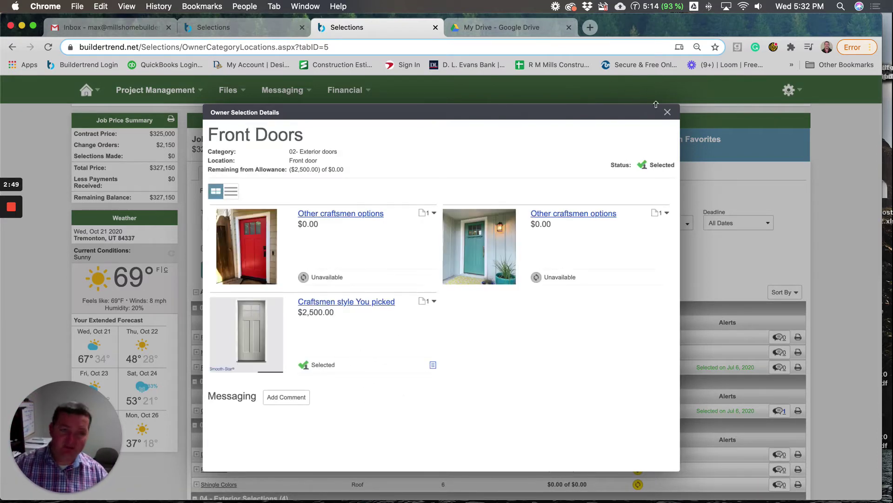
Switch to Man doors to Exterior and review its $0.00 craftsmen choice without approving.
left_click(668, 114)
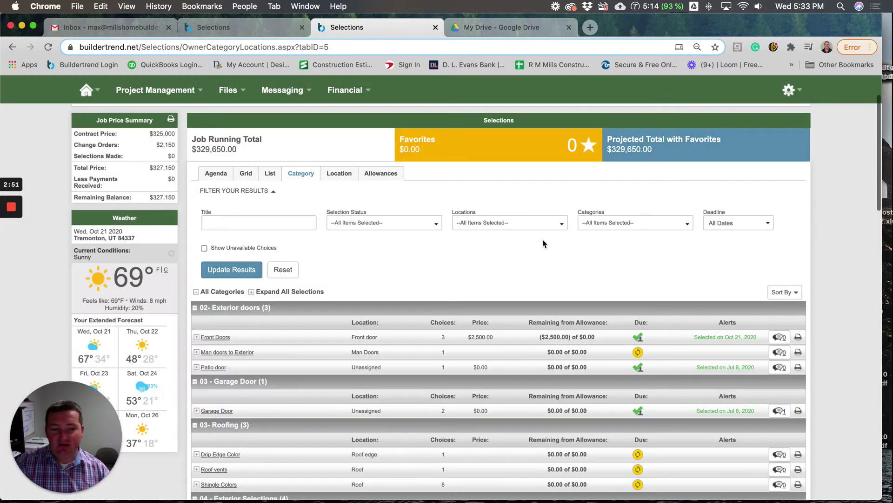
left_click(234, 355)
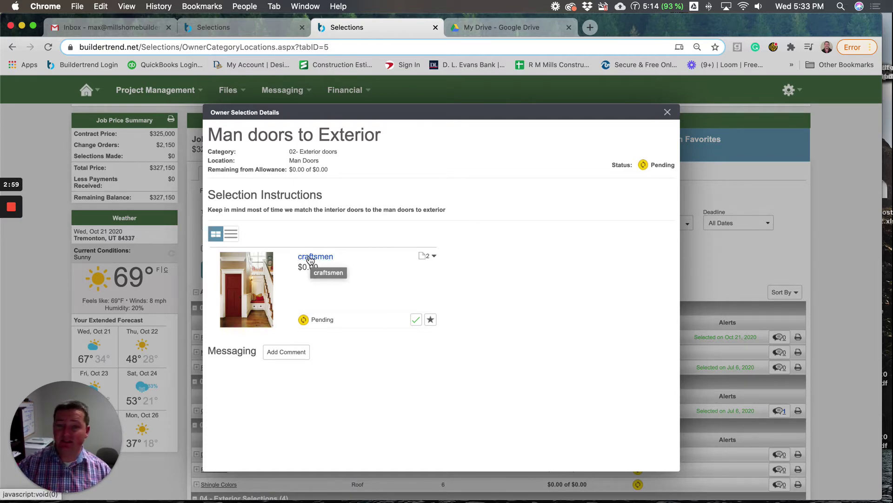
left_click(315, 259)
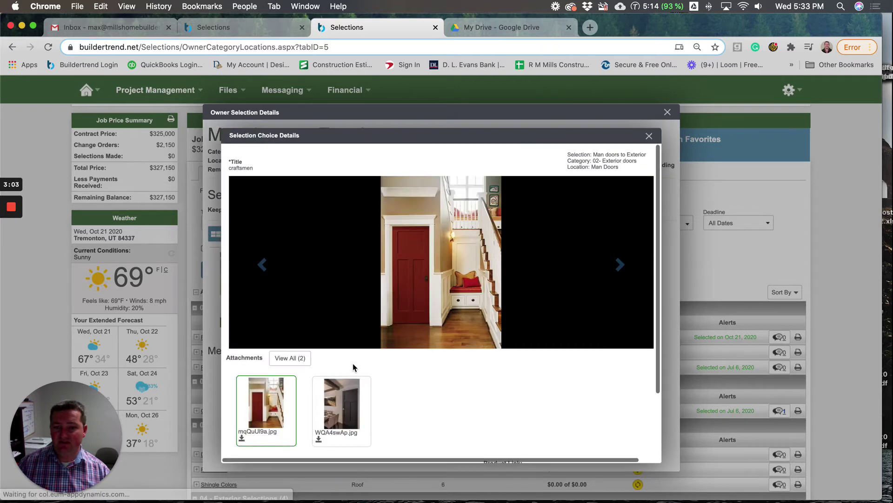
scroll(324, 375, "down", 1)
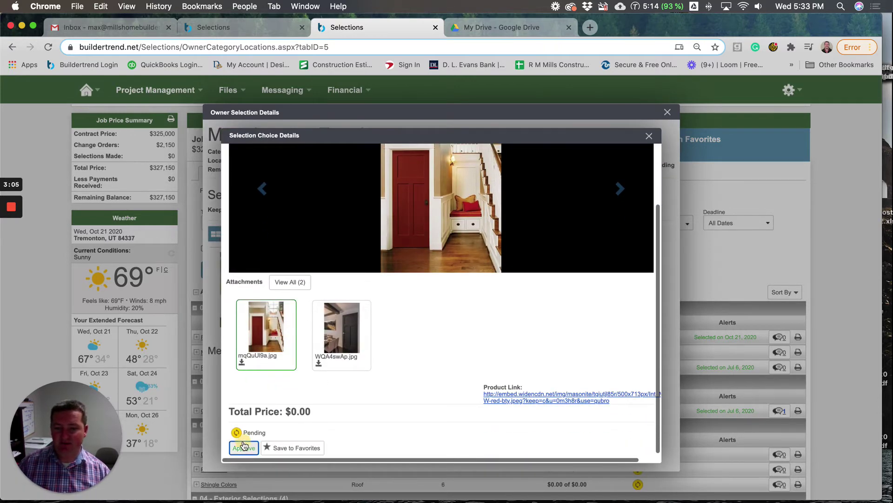
scroll(283, 448, "down", 3)
scroll(283, 448, "down", 1)
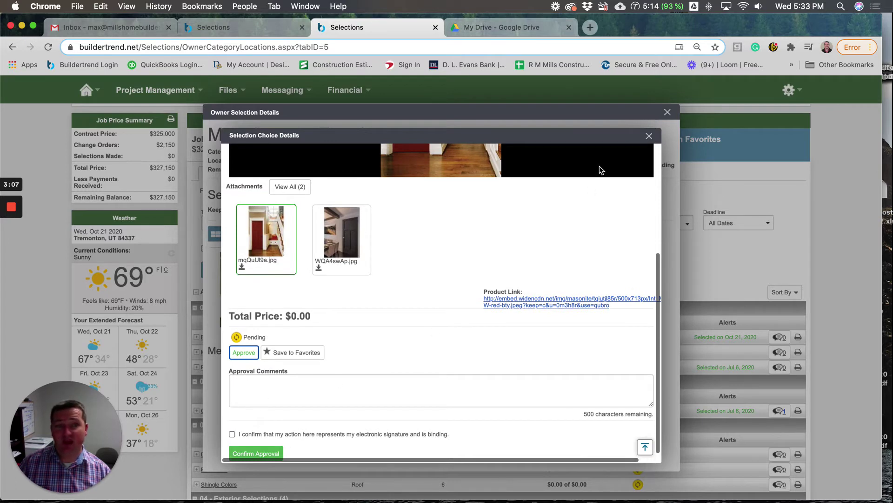
left_click(649, 135)
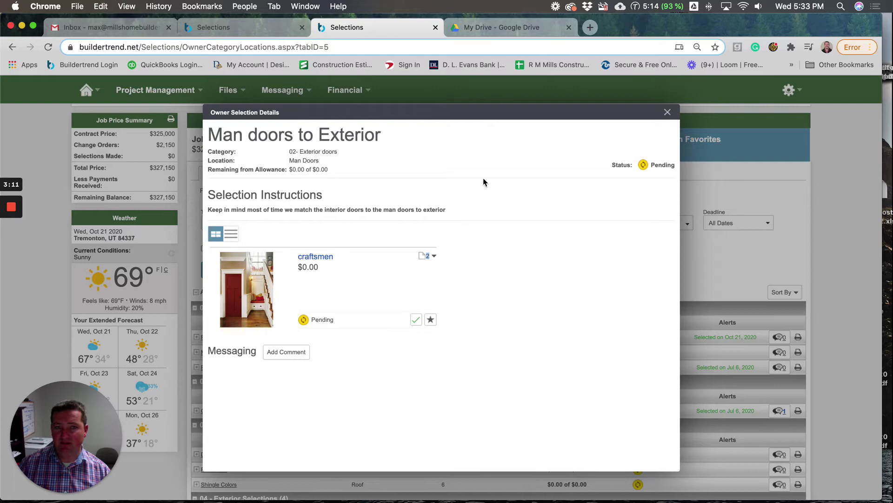
Write the comment 'This is awesome', fixing its typo, and check the Notify user list.
left_click(285, 353)
type("This is awseo")
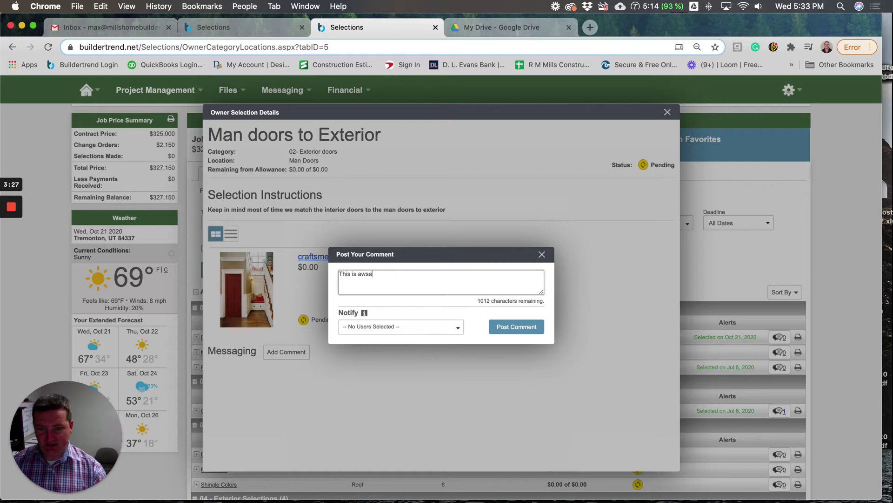
key("BackSpace")
key("BackSpace")
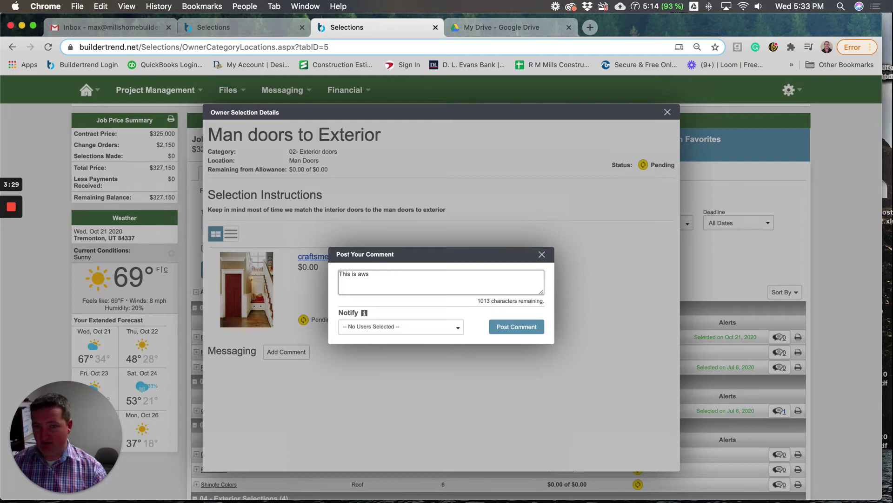
type("esome")
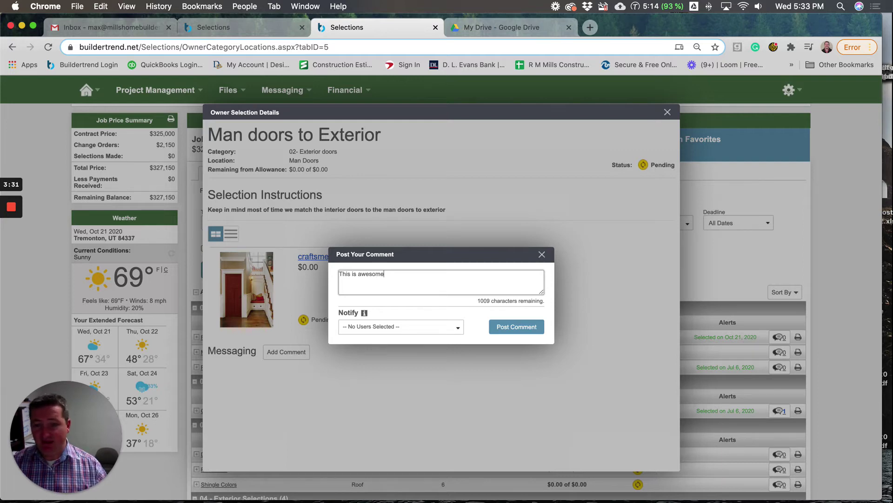
left_click(429, 332)
left_click(429, 331)
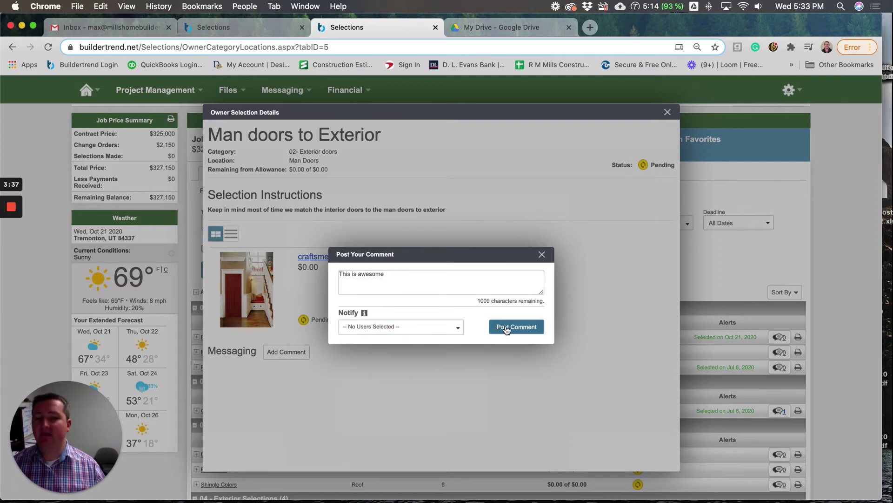
left_click(427, 333)
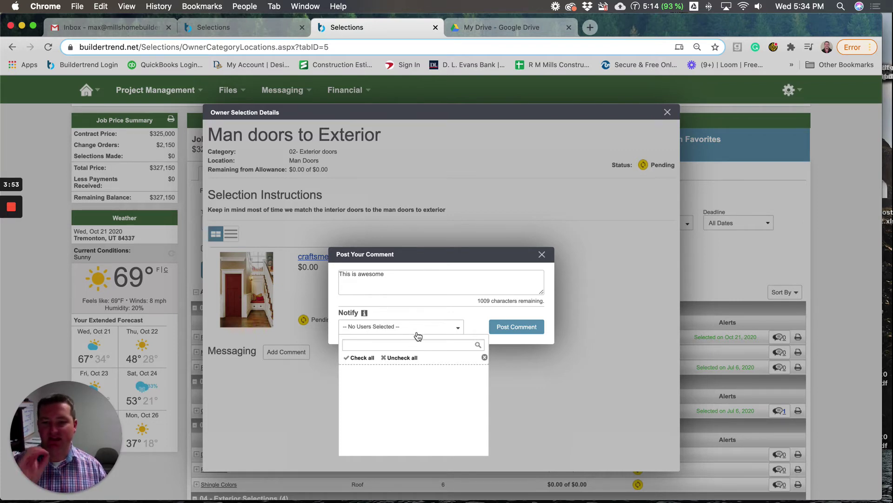
Post the 'This is awesome' comment and approve the craftsmen choice with electronic signature.
left_click(511, 326)
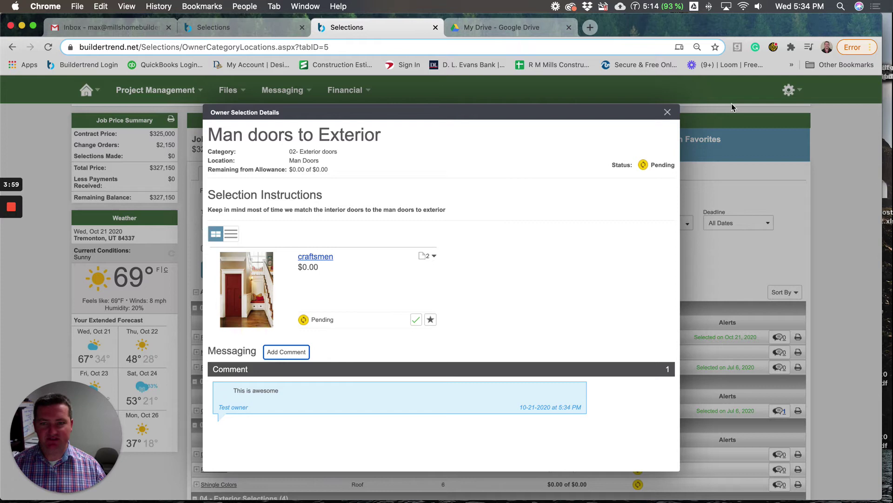
left_click(315, 257)
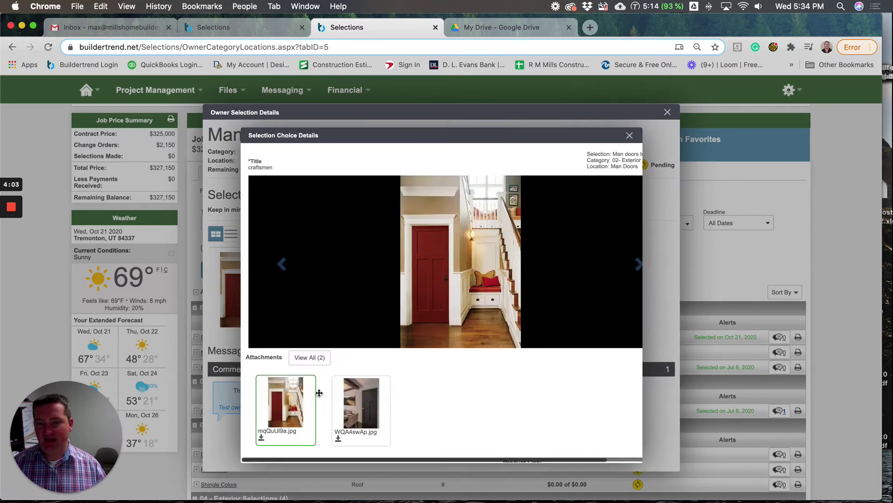
scroll(328, 414, "down", 3)
left_click(264, 447)
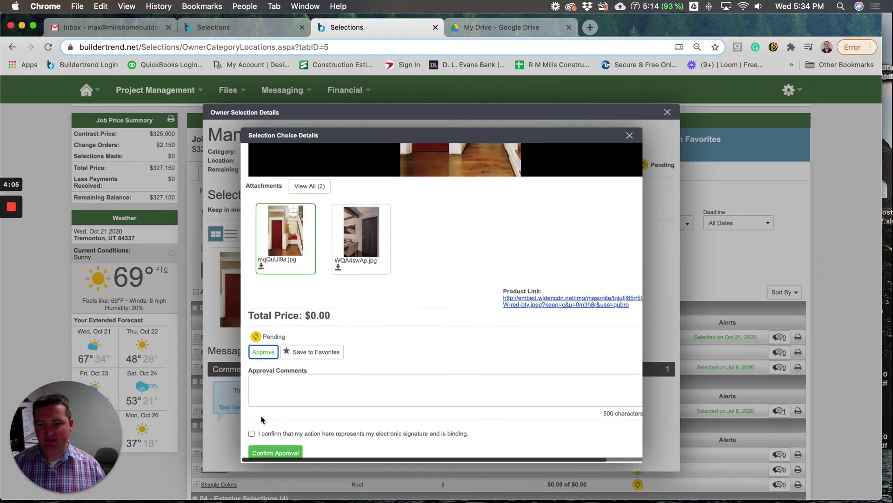
left_click(252, 434)
left_click(264, 449)
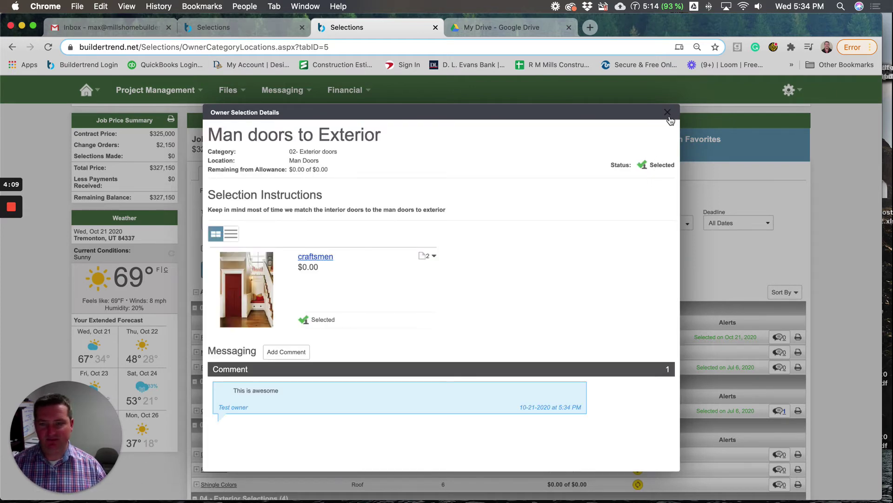
Close the Man doors details and scroll the list to its Oct 21, 2020 selected status.
left_click(669, 113)
scroll(361, 376, "down", 3)
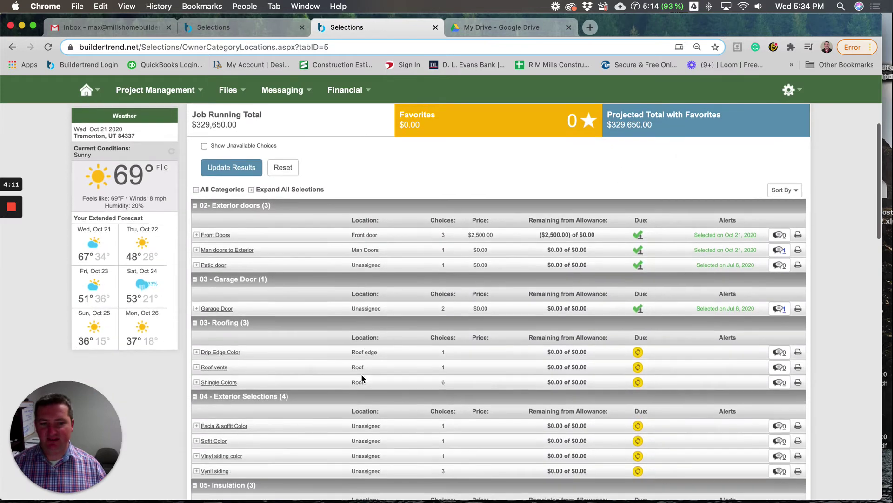
scroll(361, 376, "down", 4)
scroll(363, 376, "down", 2)
scroll(364, 378, "down", 2)
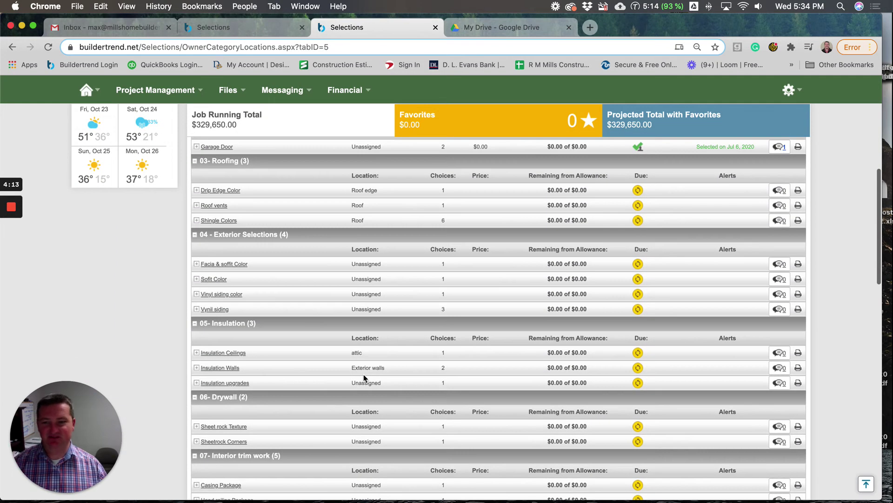
scroll(365, 378, "down", 7)
scroll(365, 378, "up", 2)
scroll(364, 376, "up", 6)
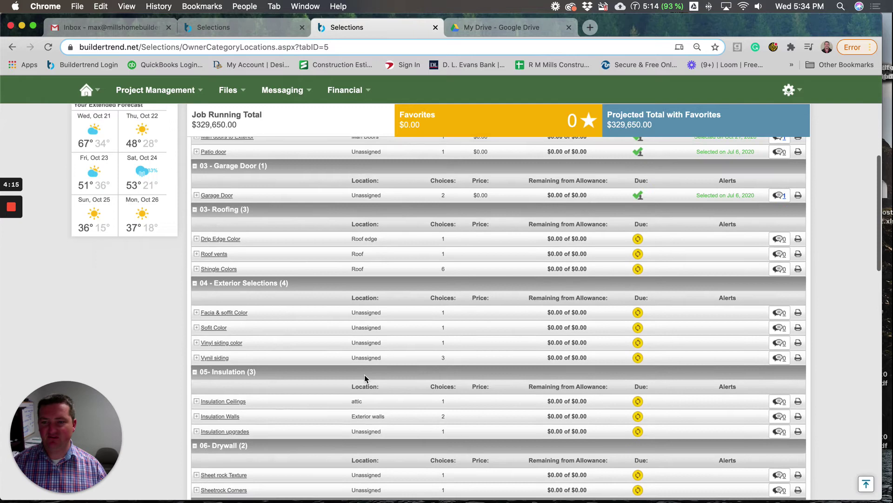
scroll(364, 375, "up", 5)
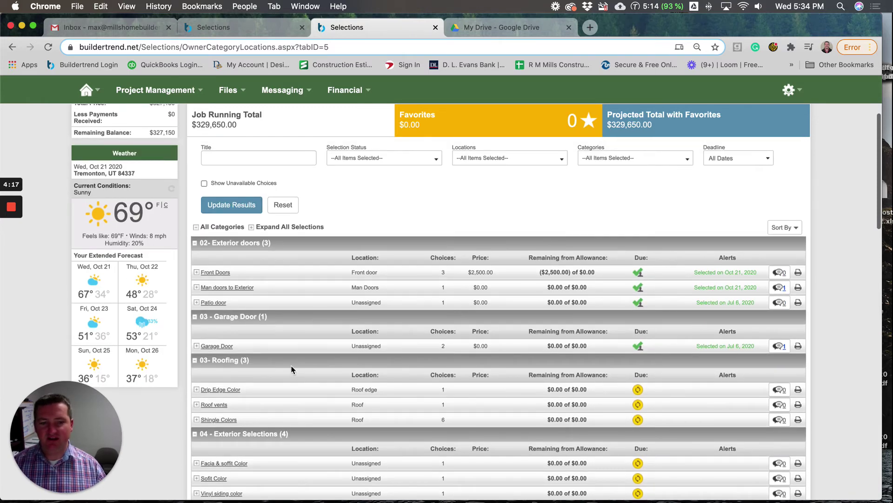
left_click(232, 390)
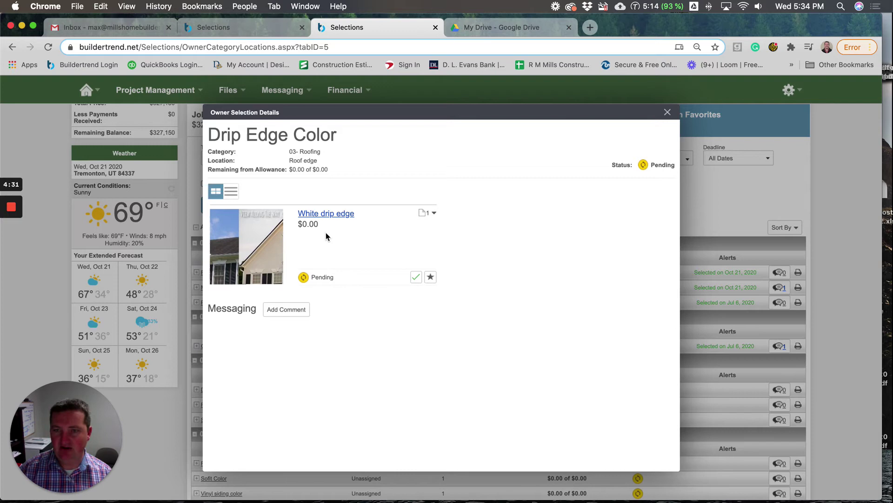
left_click(667, 112)
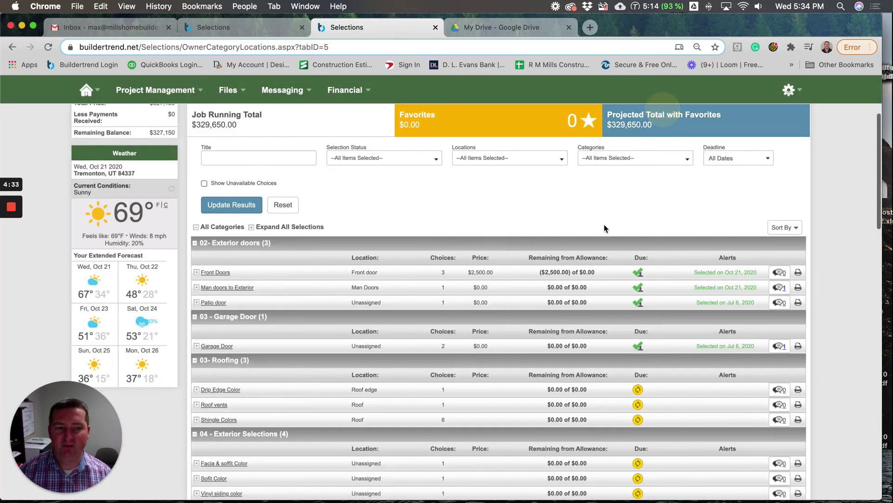
left_click(216, 272)
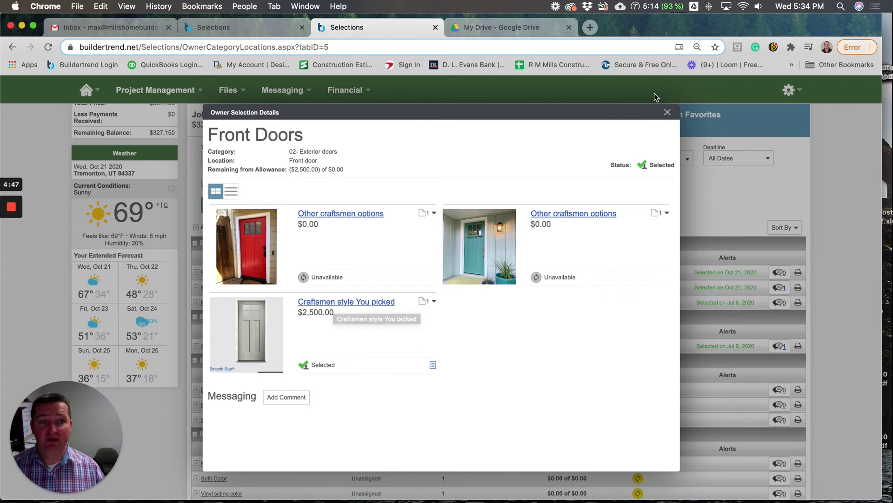
left_click(667, 112)
Scroll through the selections list and briefly view the Sofit Color details.
scroll(465, 321, "down", 5)
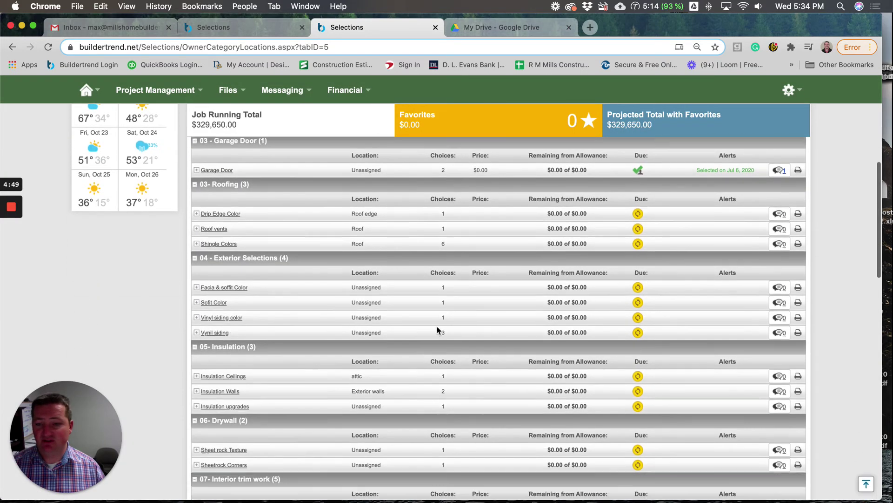
scroll(430, 326, "down", 1)
scroll(422, 328, "down", 2)
scroll(422, 328, "down", 2)
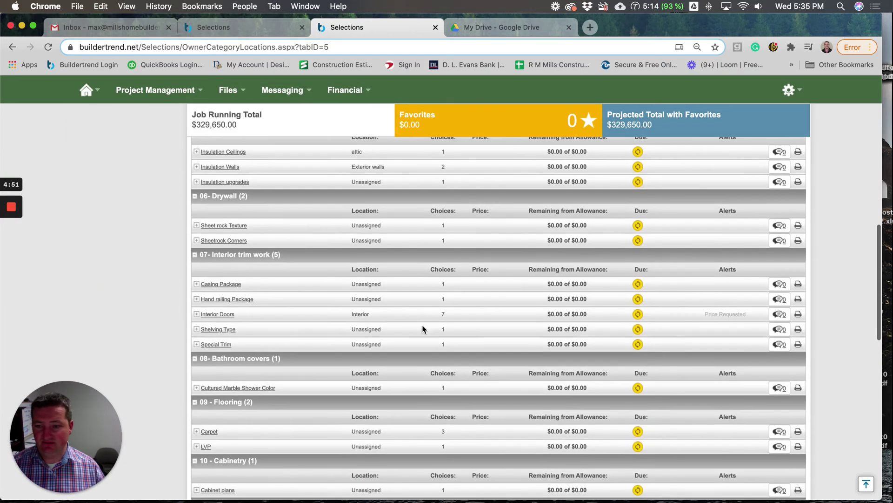
scroll(422, 328, "down", 3)
scroll(395, 328, "down", 1)
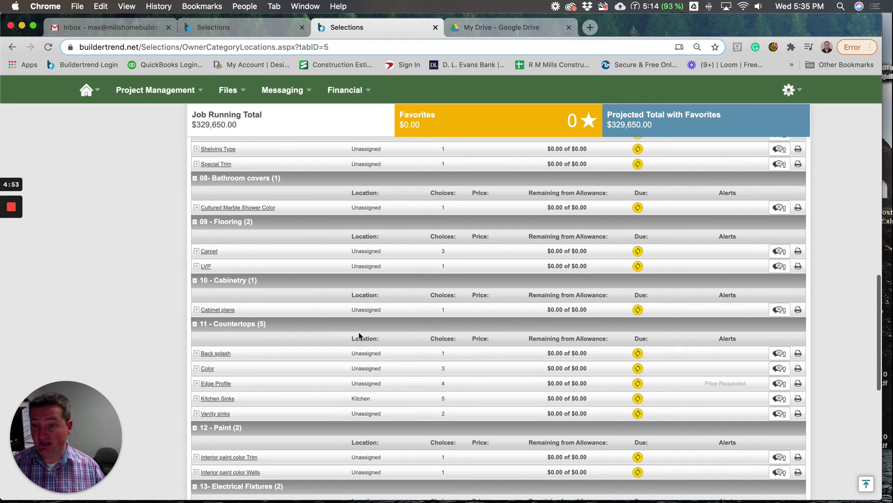
scroll(316, 325, "up", 1)
scroll(276, 320, "up", 3)
scroll(242, 315, "up", 1)
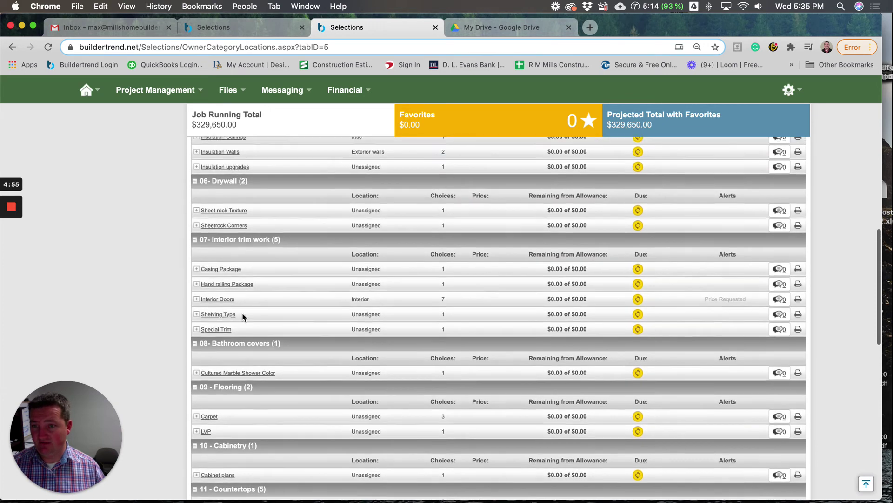
scroll(243, 317, "up", 1)
scroll(243, 317, "up", 2)
scroll(243, 316, "up", 1)
scroll(242, 317, "up", 2)
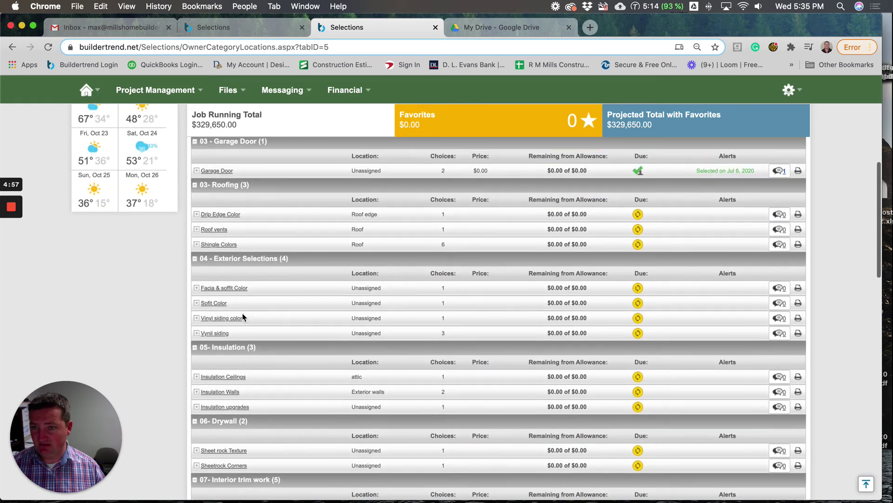
left_click(213, 303)
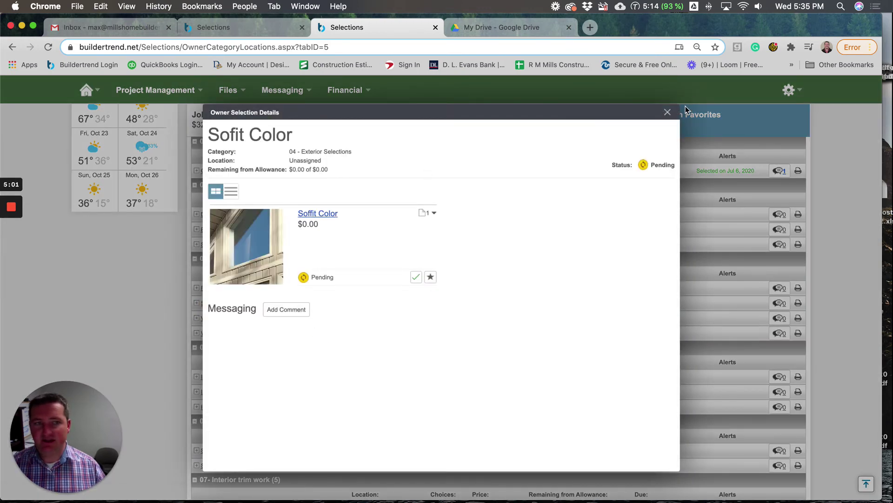
left_click(667, 112)
Approve the $1,500 Marine Blue vinyl siding colour with an electronic signature.
left_click(226, 318)
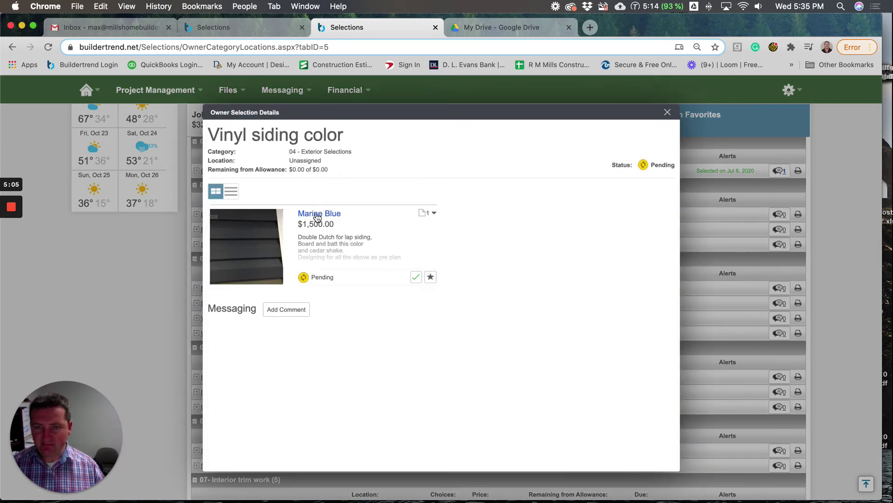
left_click(316, 213)
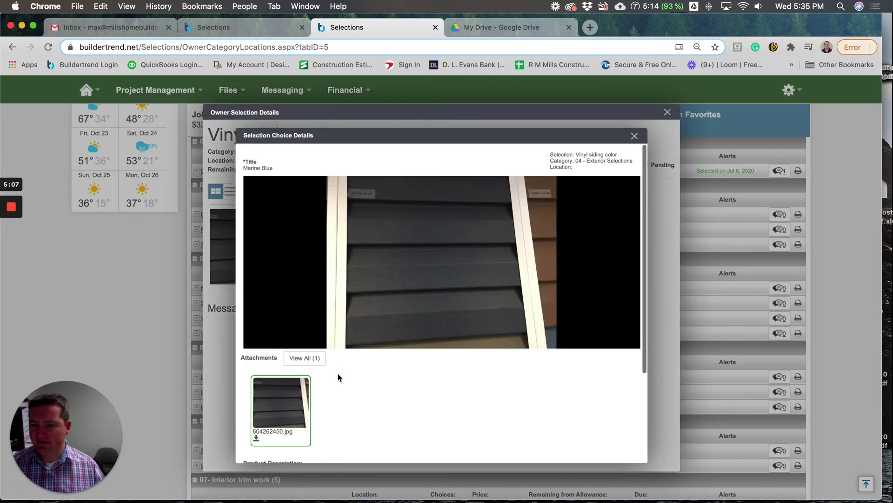
scroll(339, 375, "down", 3)
left_click(259, 449)
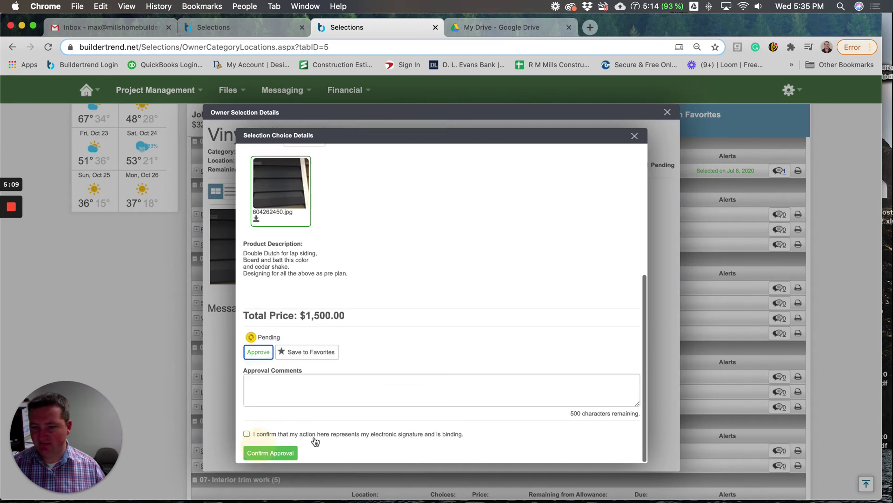
left_click(247, 433)
left_click(271, 454)
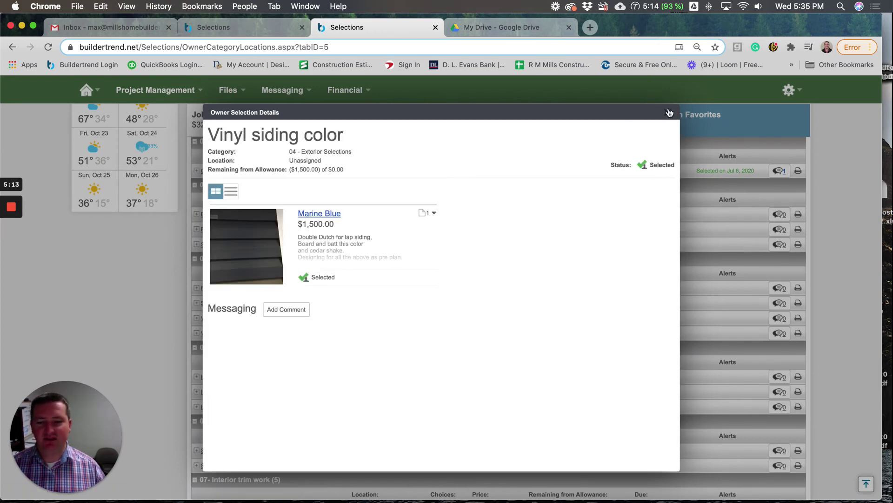
Close the siding details and highlight the Job Price Summary, now totalling $331,150.
left_click(668, 112)
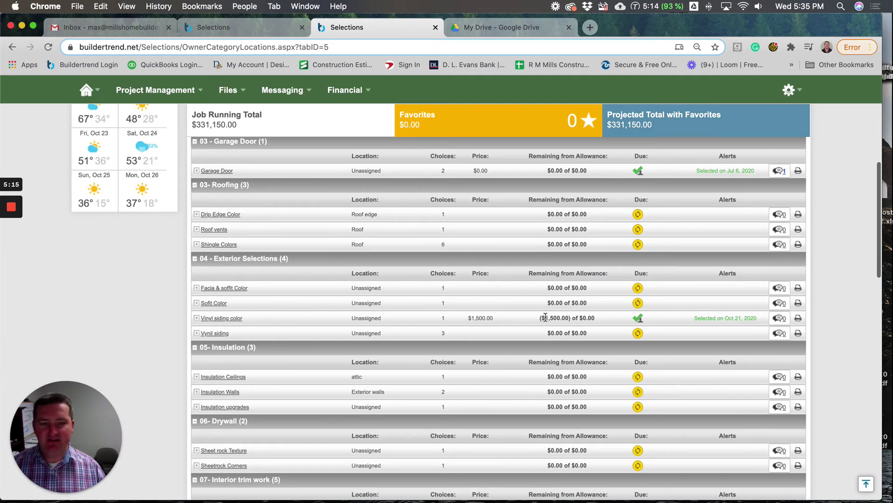
scroll(316, 268, "up", 5)
scroll(314, 264, "up", 2)
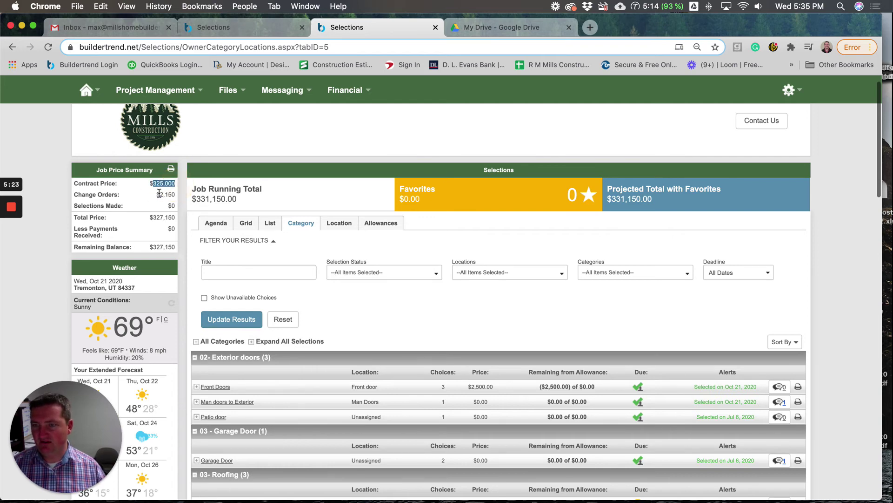
left_click_drag(160, 194, 179, 197)
left_click(179, 197)
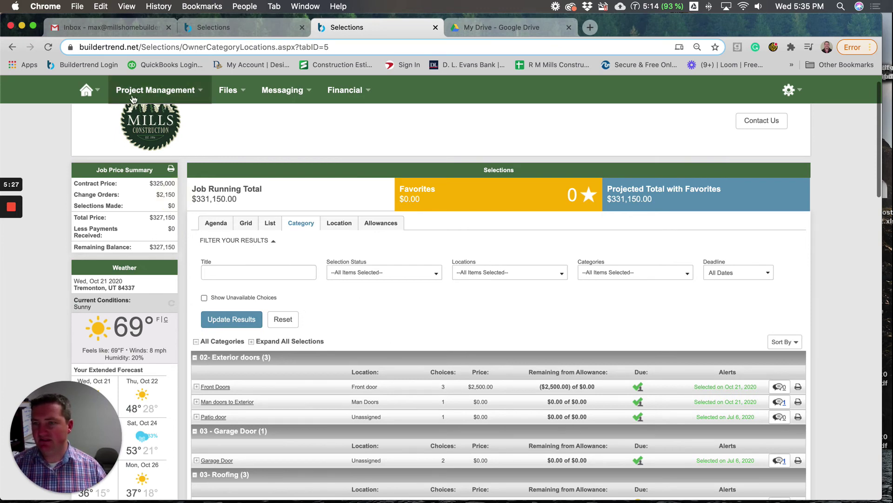
mouse_move(86, 91)
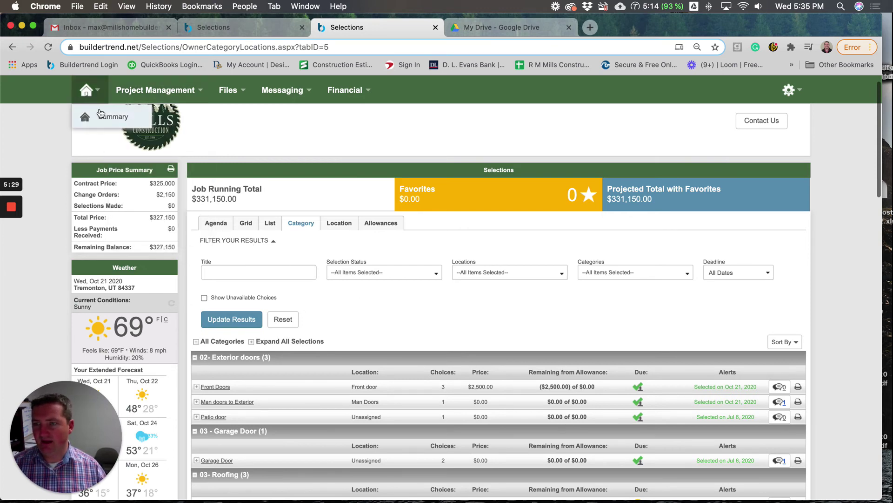
From the owner summary, open the Job Price Summary via the Job Remaining Balance link.
left_click(102, 114)
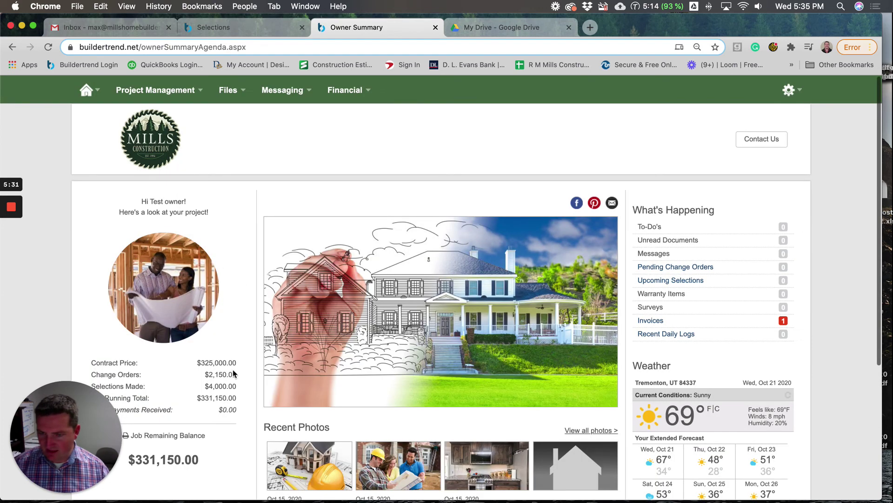
left_click_drag(208, 386, 233, 389)
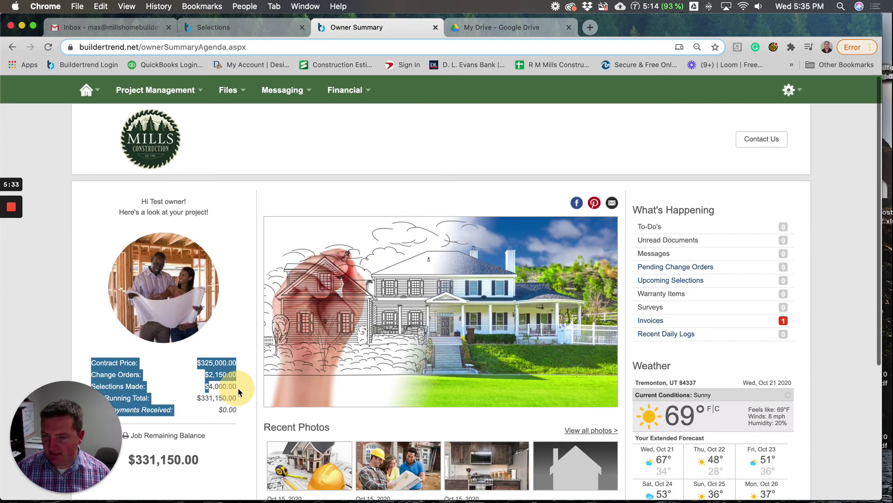
left_click(219, 388)
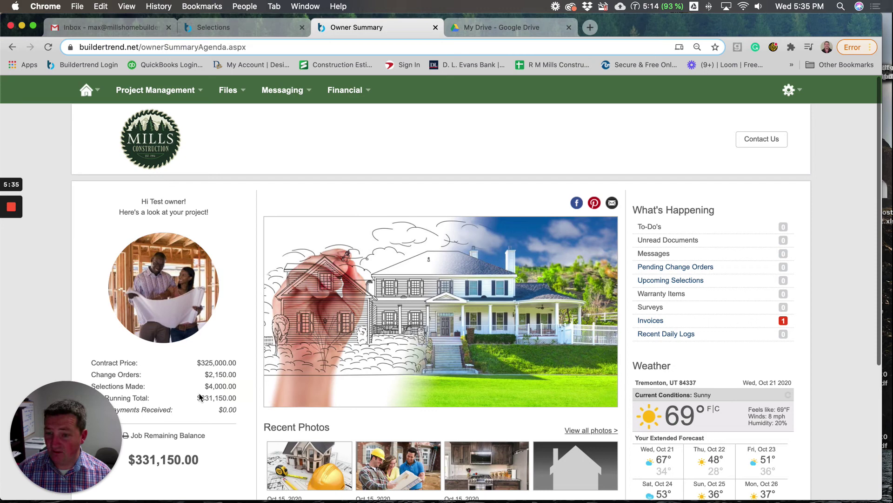
scroll(200, 397, "down", 3)
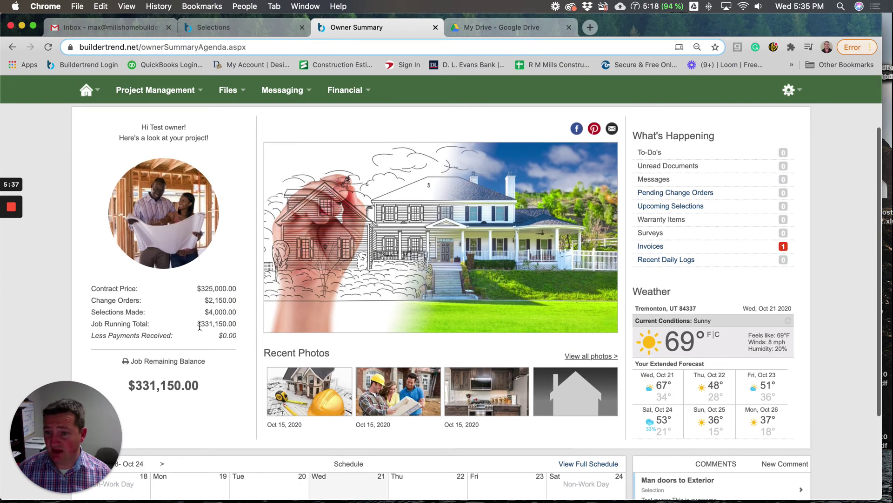
left_click(217, 325)
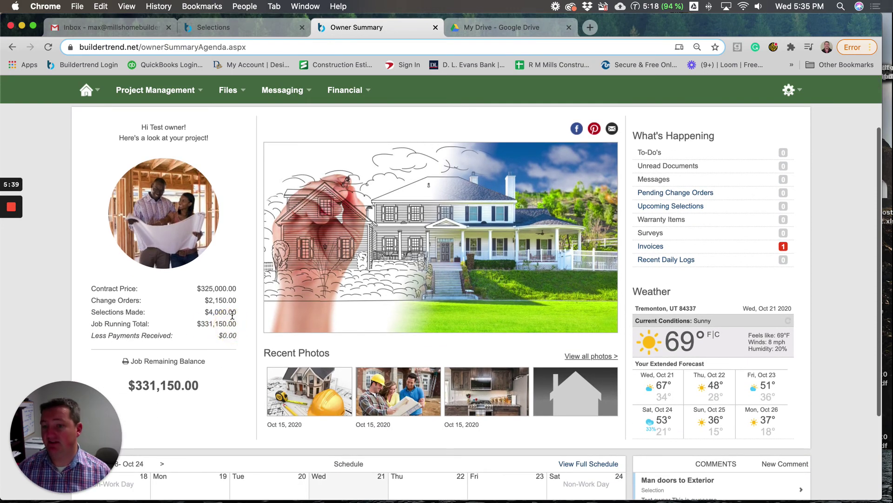
left_click(134, 362)
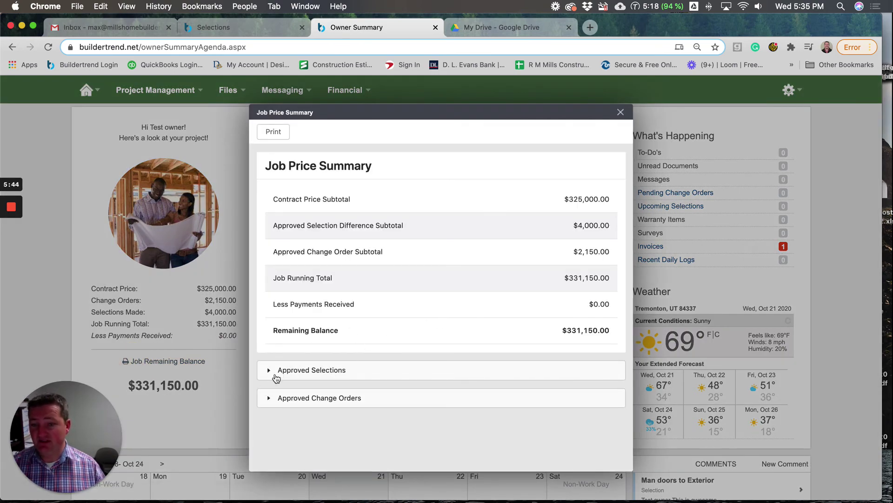
Review approved selections and the $2,150 driveway change order, then close the Job Price Summary.
left_click(275, 373)
scroll(326, 382, "down", 3)
scroll(326, 381, "down", 2)
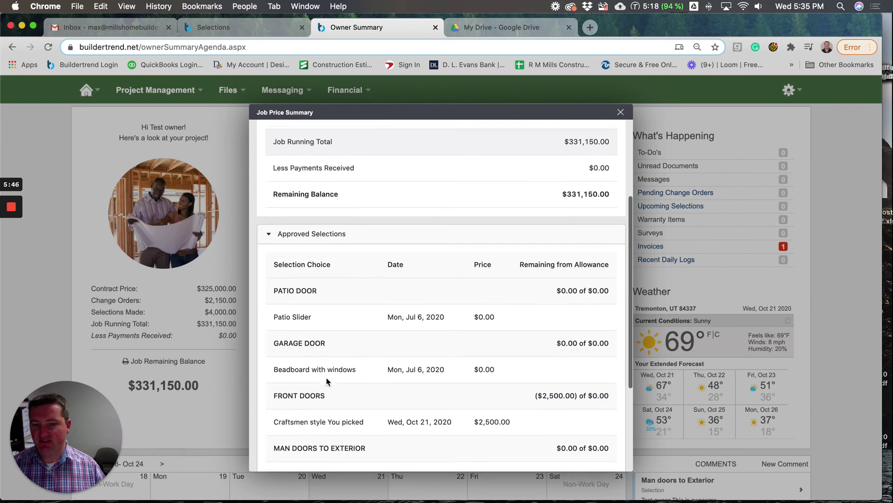
scroll(331, 377, "down", 2)
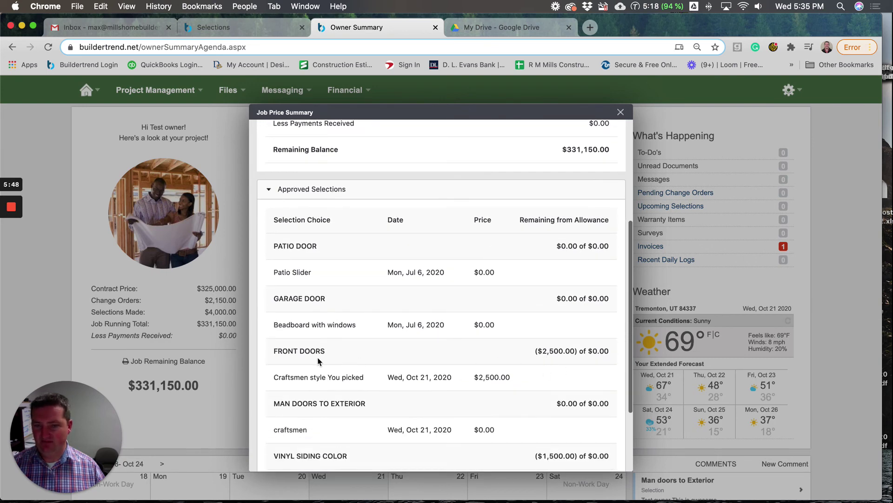
scroll(519, 363, "down", 3)
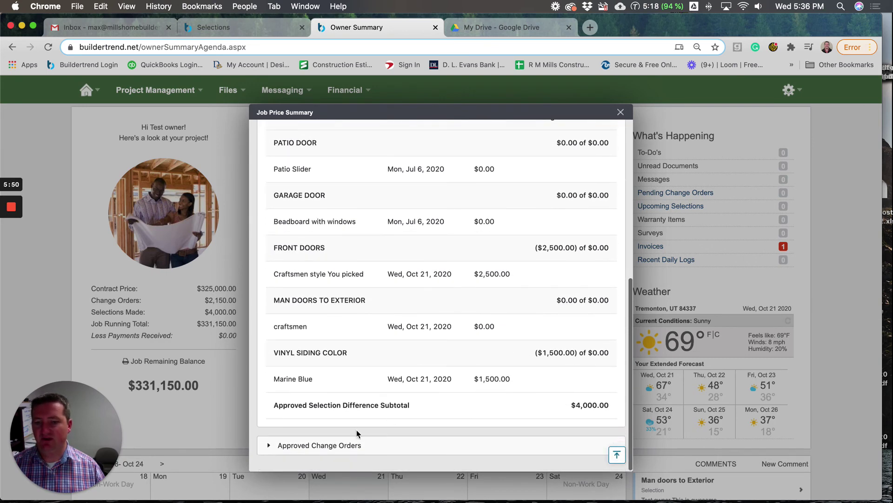
scroll(351, 421, "down", 2)
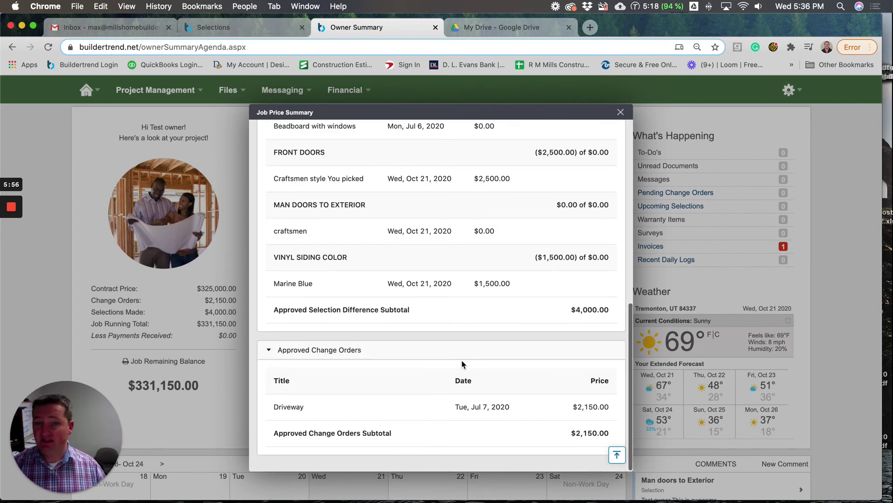
left_click(620, 112)
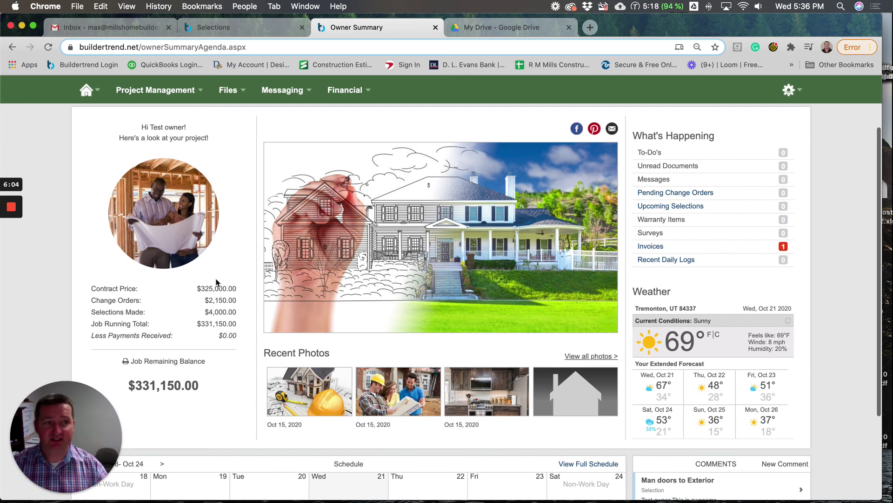
left_click(789, 90)
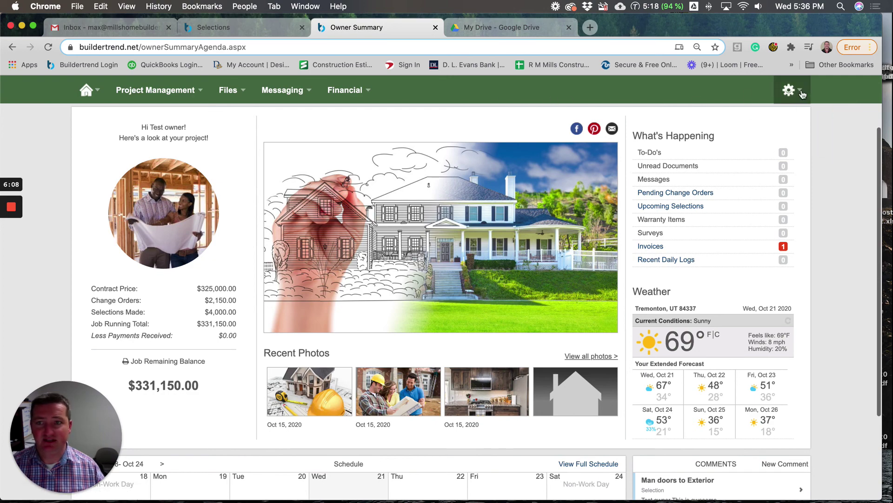
left_click(807, 116)
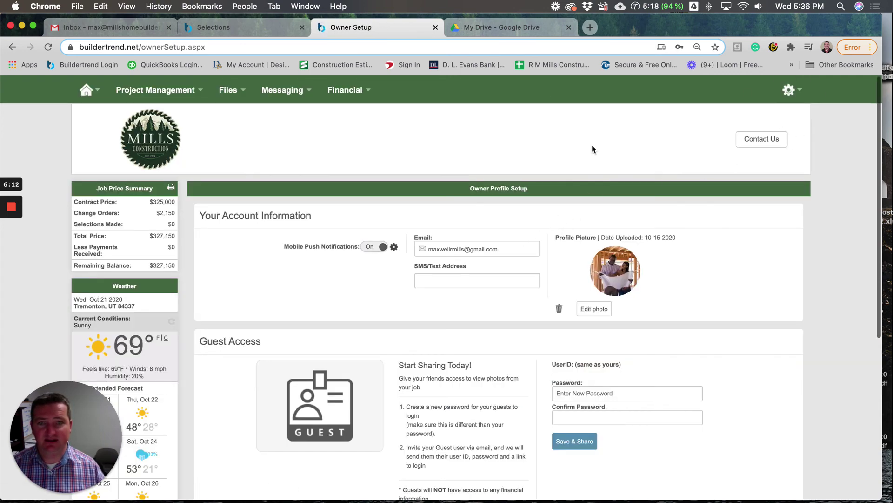
left_click(766, 142)
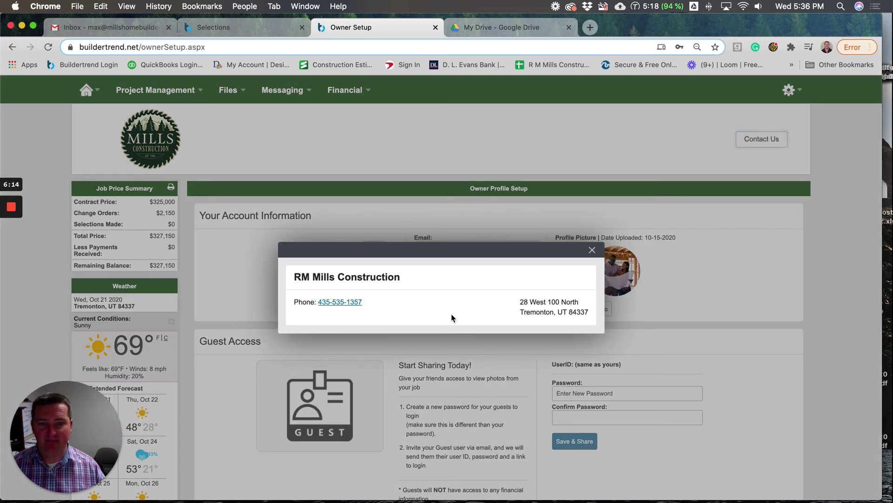
left_click(592, 250)
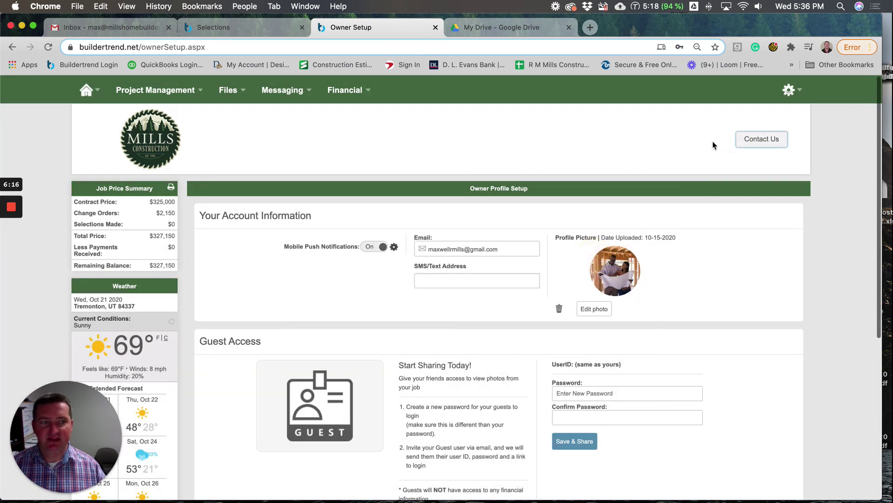
mouse_move(86, 90)
left_click(104, 114)
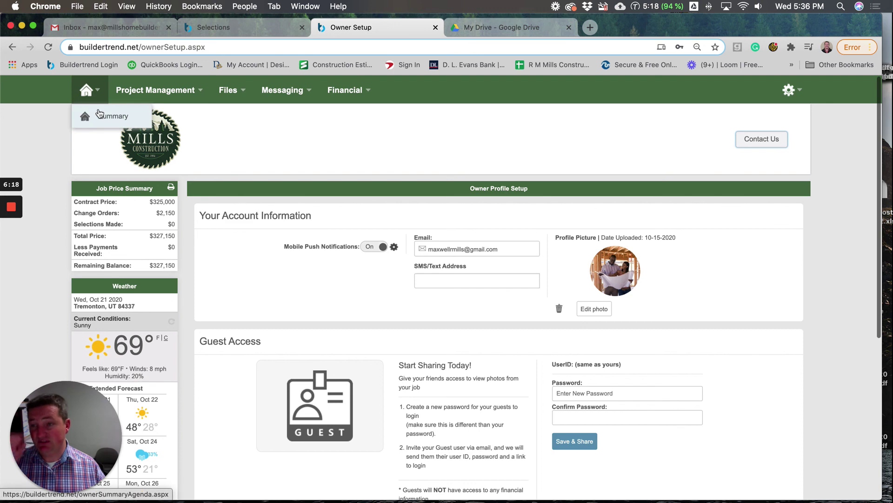